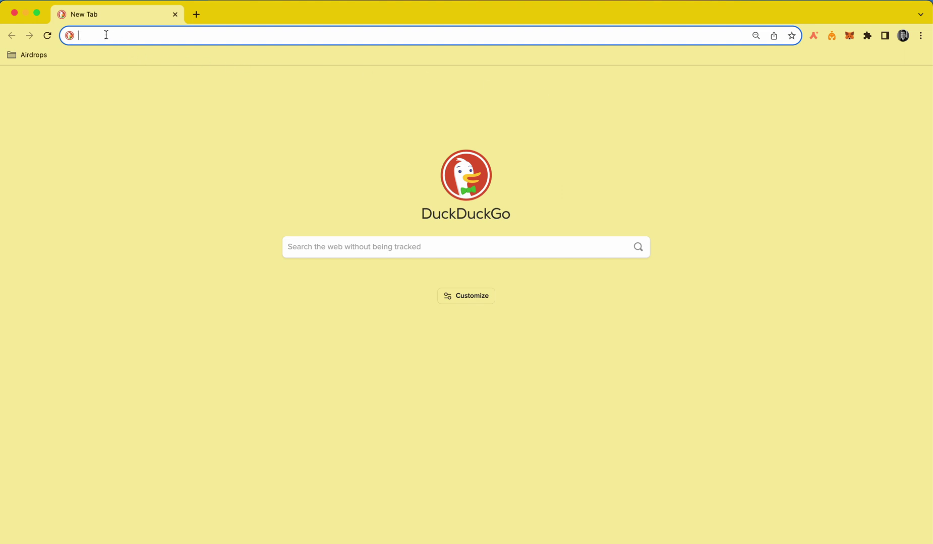
Load nimbora.io from the address bar and scroll over the DeFi Pooling homepage
type("nimbor")
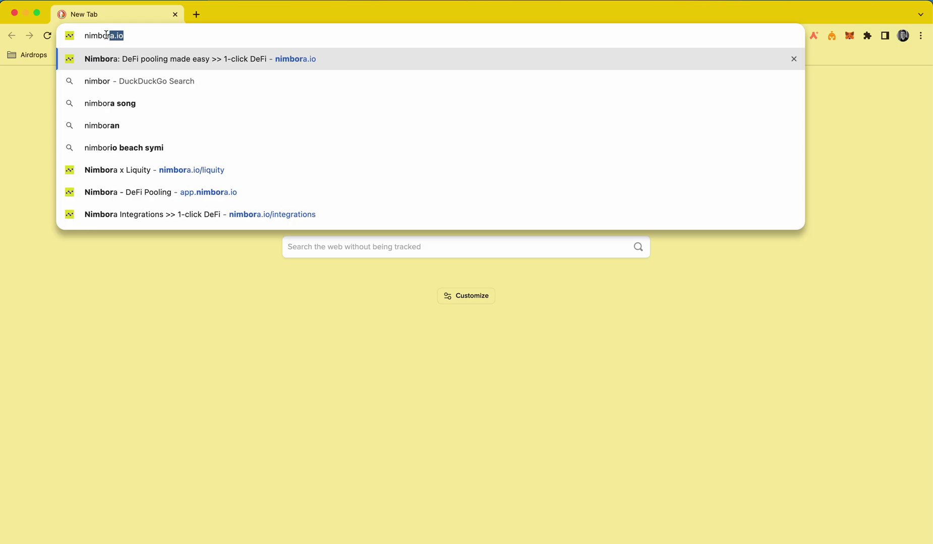
type("a")
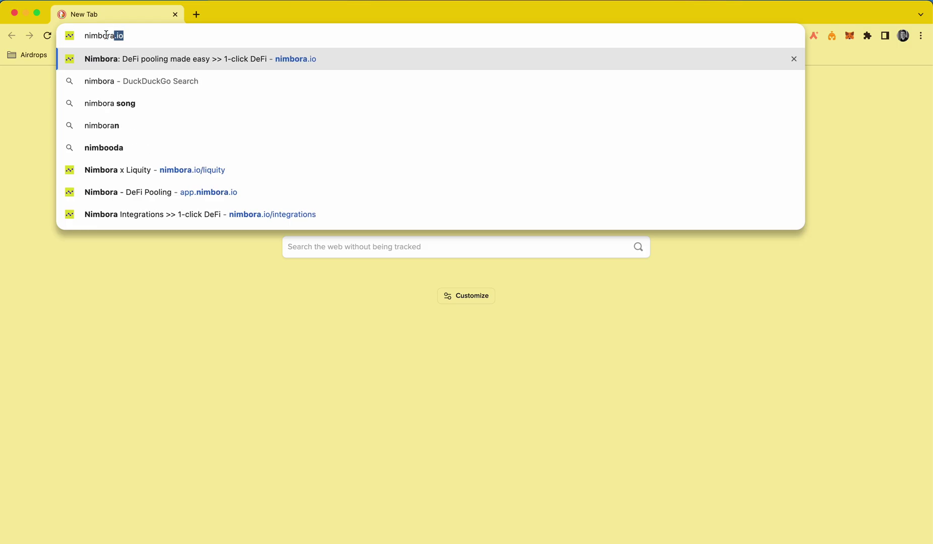
key("Return")
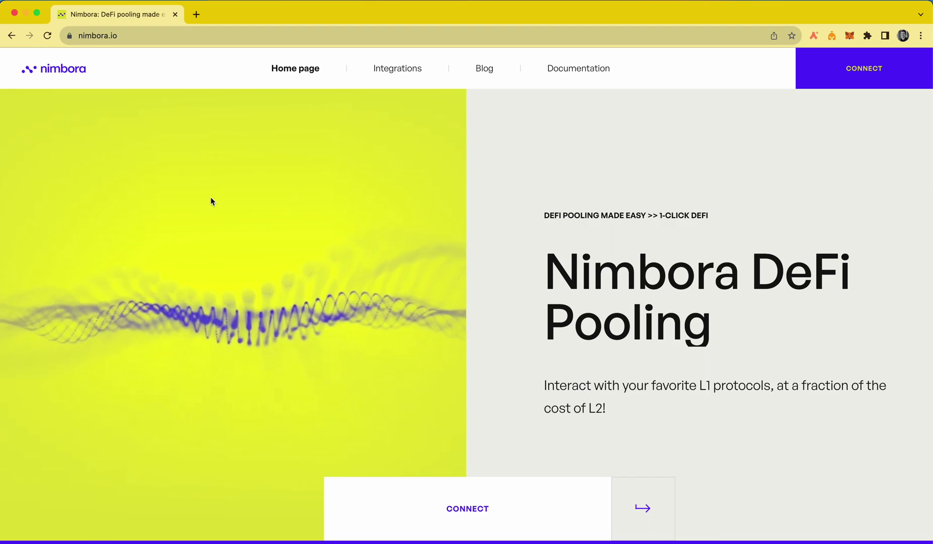
scroll(211, 198, "down", 1)
scroll(211, 197, "down", 5)
scroll(211, 198, "up", 5)
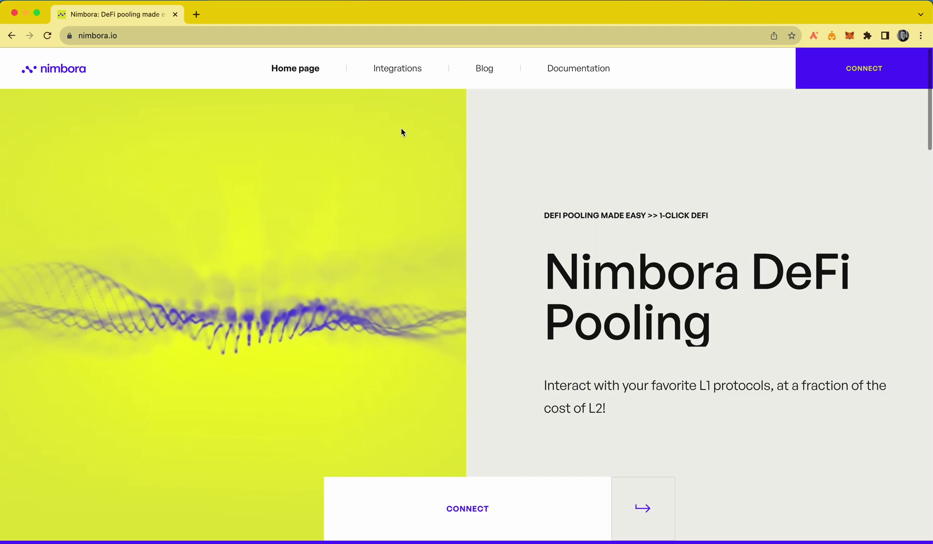
Go from Integrations to the Liquity collaboration page at nimbora.io/liquity
left_click(411, 77)
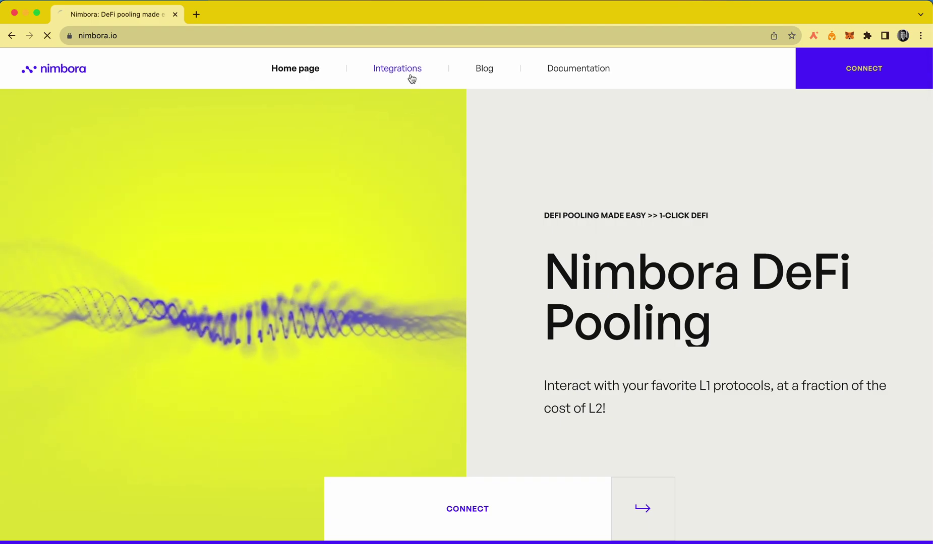
scroll(447, 281, "down", 10)
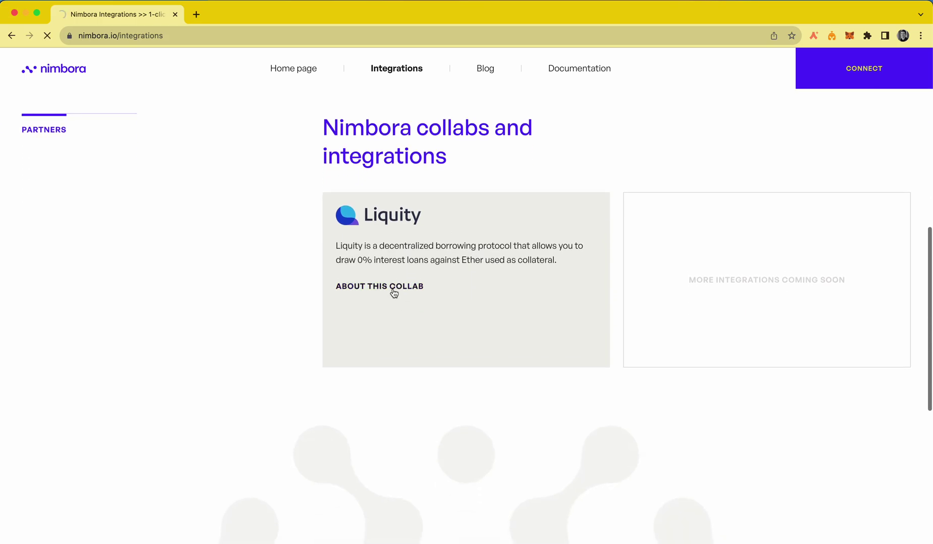
left_click(391, 288)
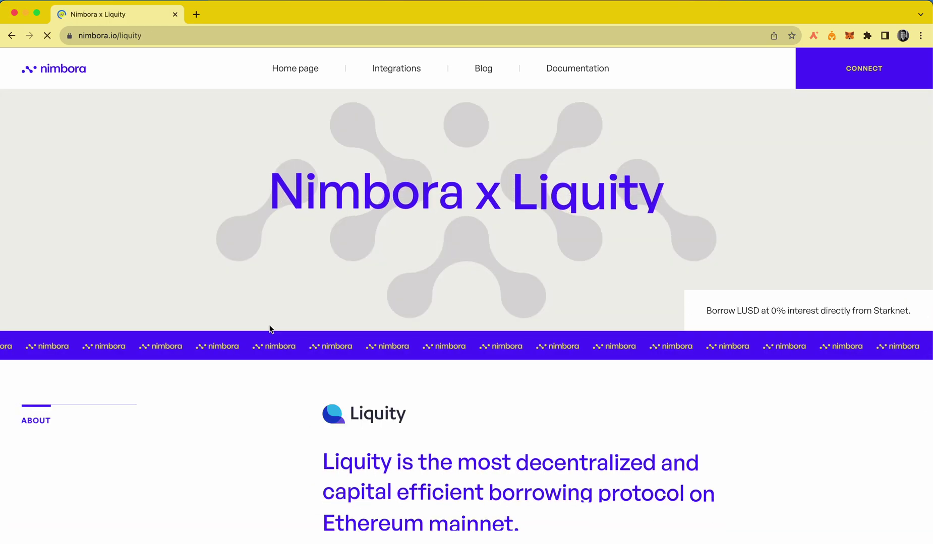
Read through the Nimbora x Liquity FAQ about borrowing LUSD and return to the top
scroll(269, 330, "down", 5)
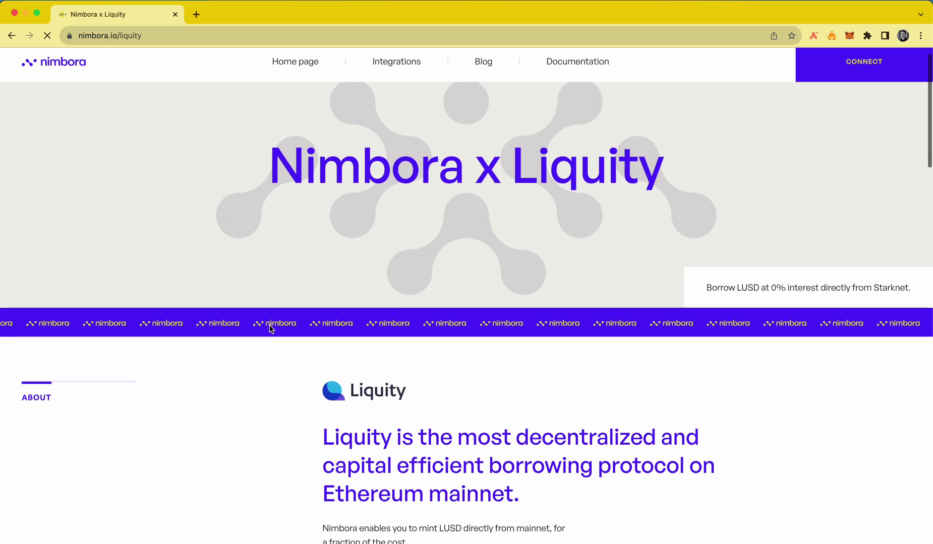
scroll(269, 329, "down", 7)
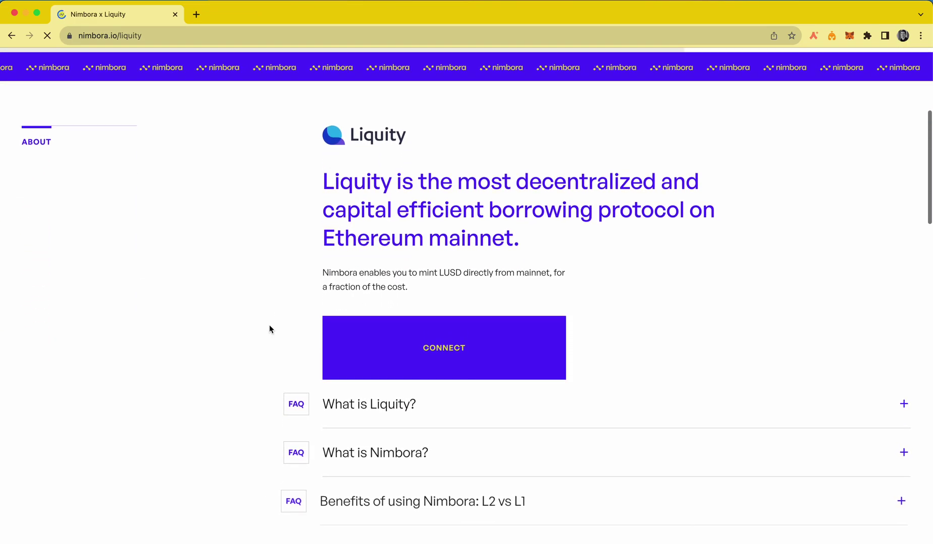
scroll(269, 329, "down", 3)
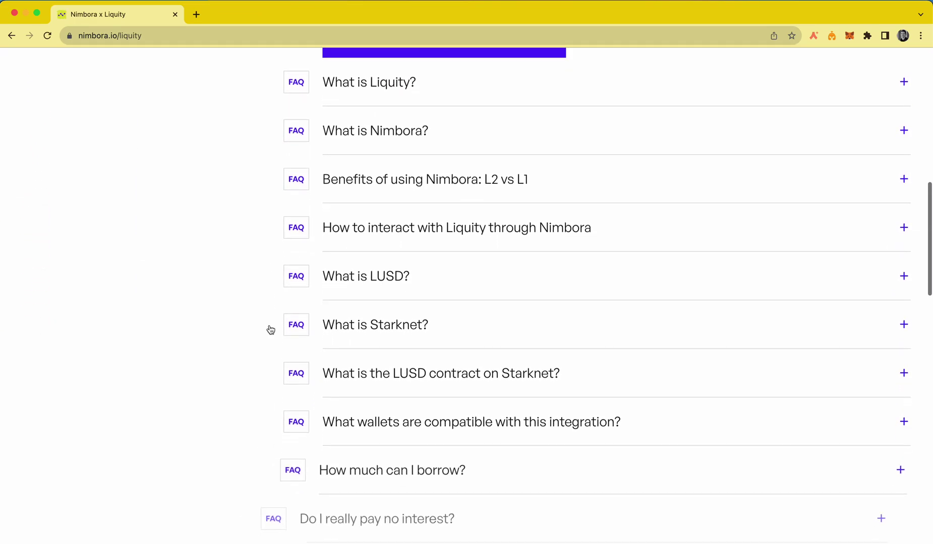
scroll(271, 330, "down", 3)
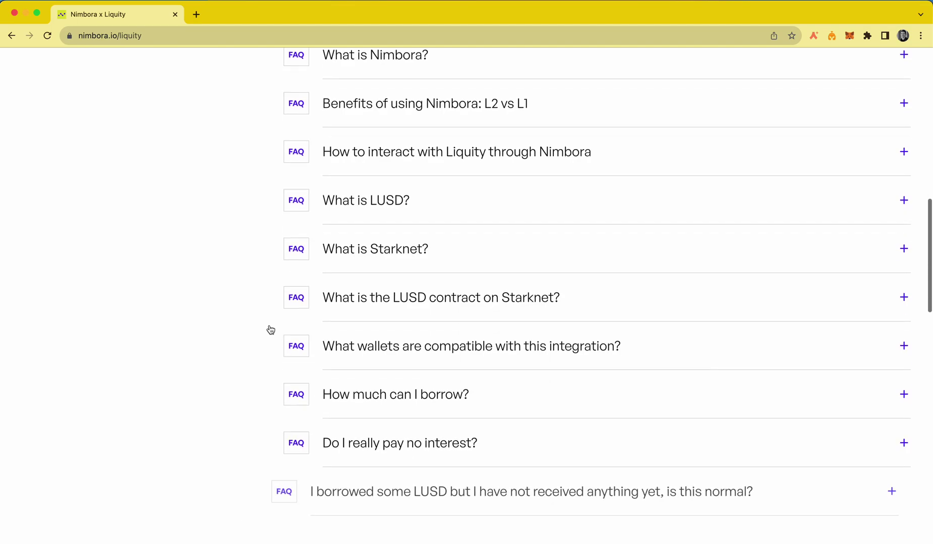
scroll(270, 329, "down", 3)
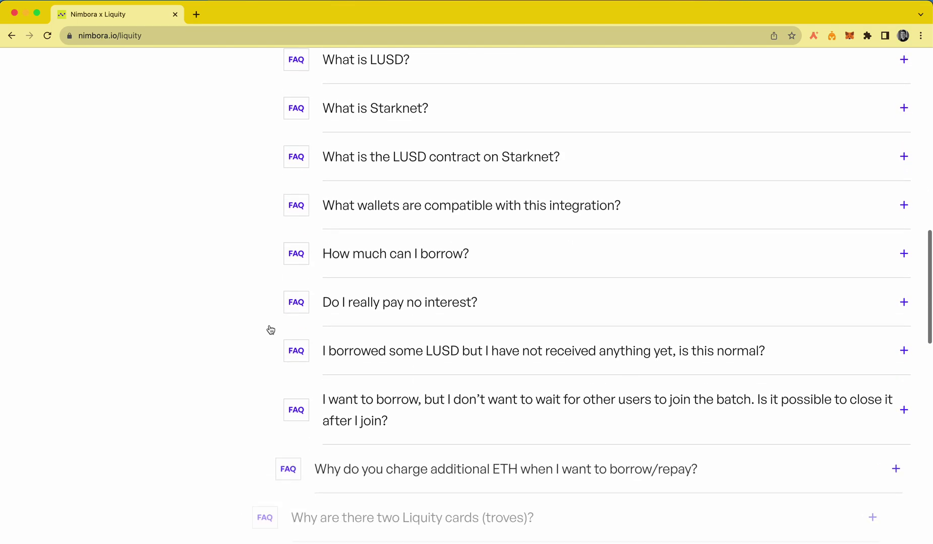
scroll(271, 329, "up", 10)
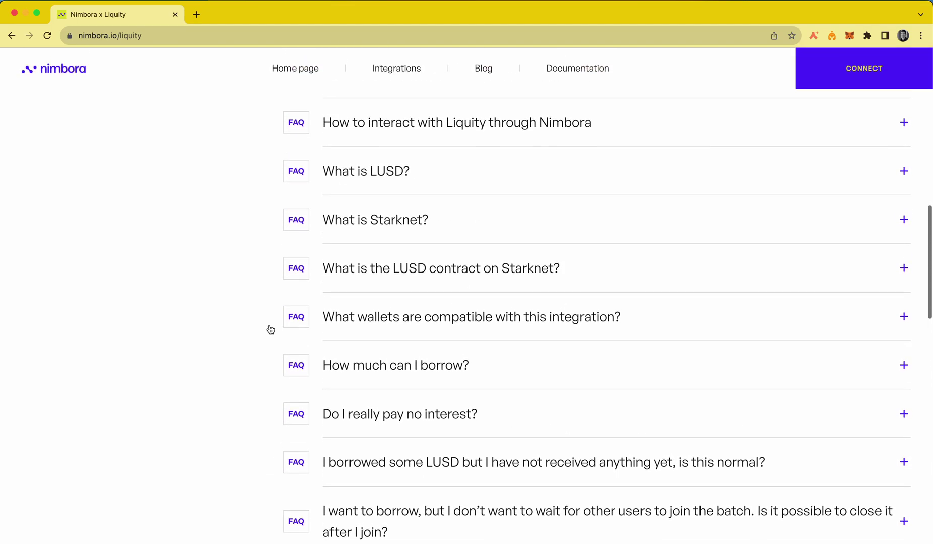
scroll(271, 330, "up", 7)
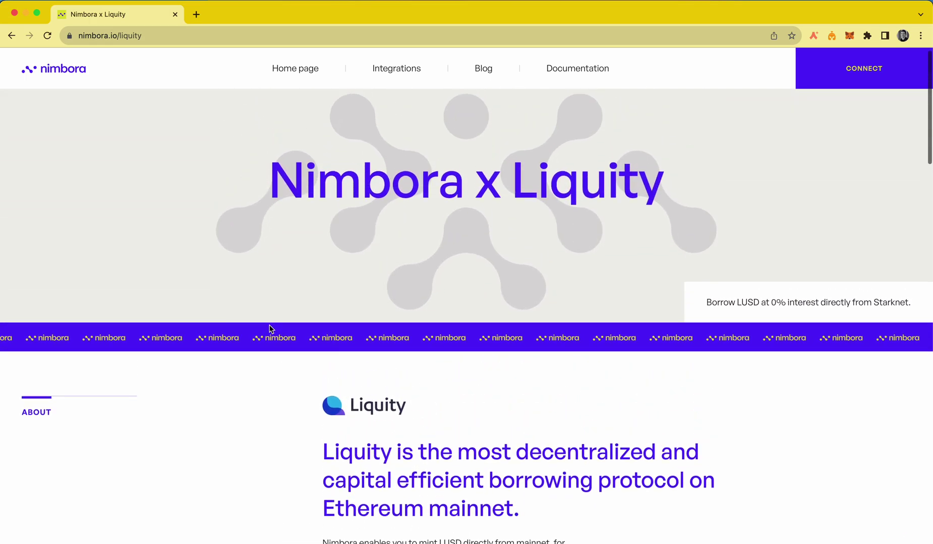
scroll(271, 329, "down", 13)
scroll(271, 330, "down", 8)
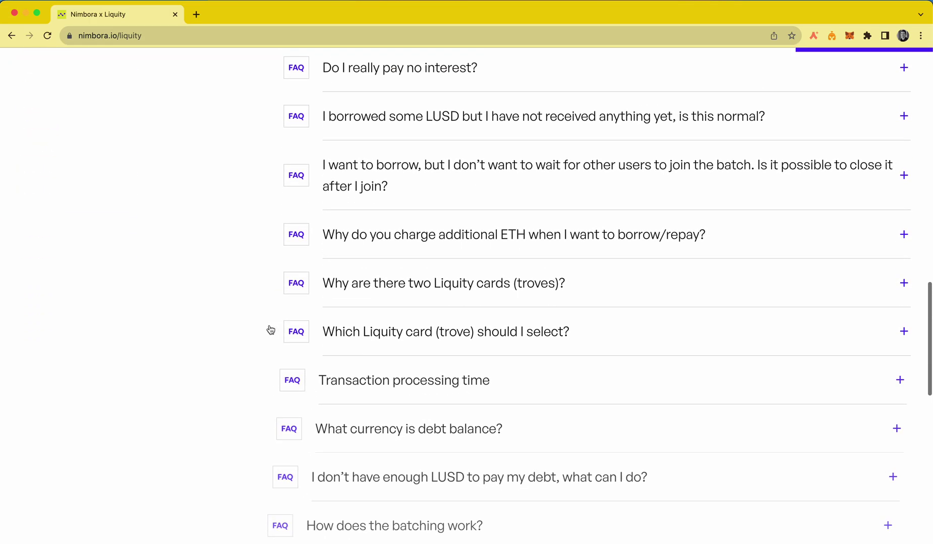
scroll(271, 330, "up", 18)
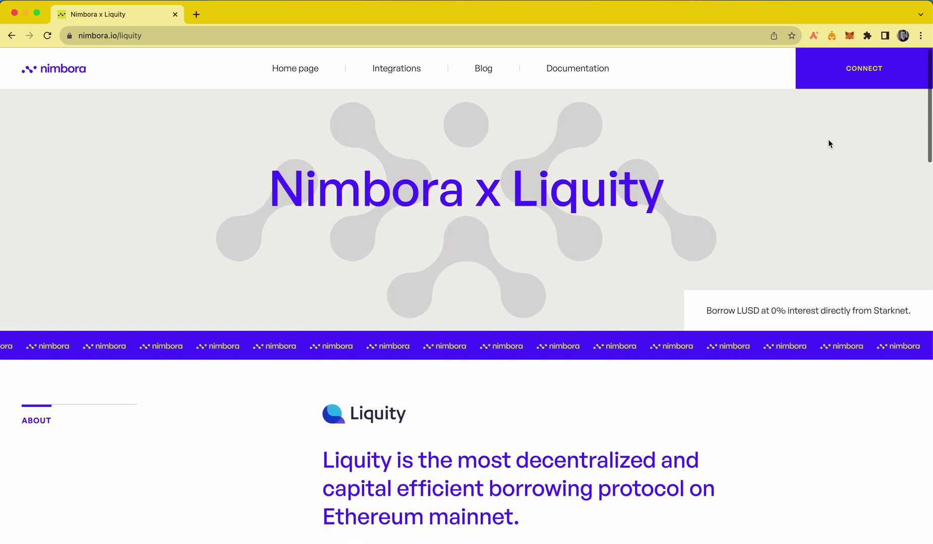
Launch app.nimbora.io in a new tab and disconnect the currently connected wallet
left_click(878, 70)
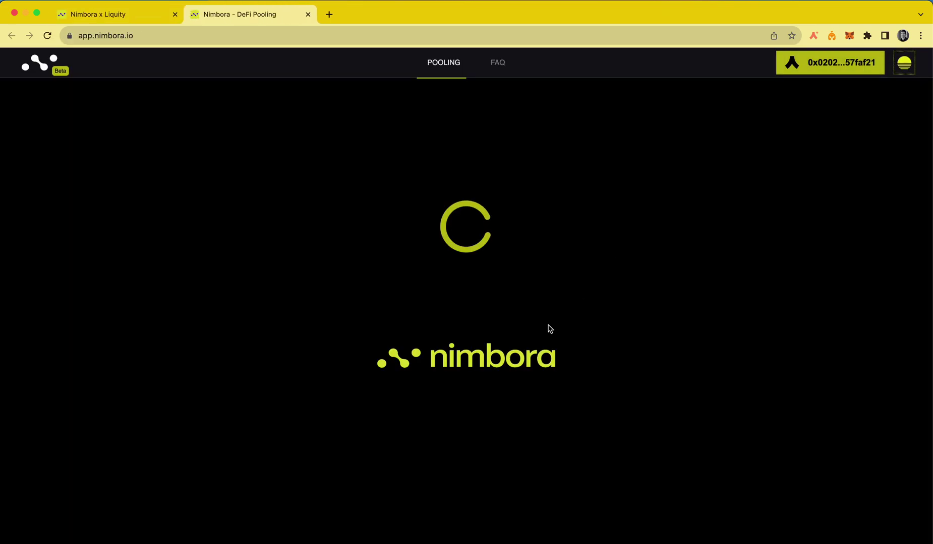
left_click(869, 64)
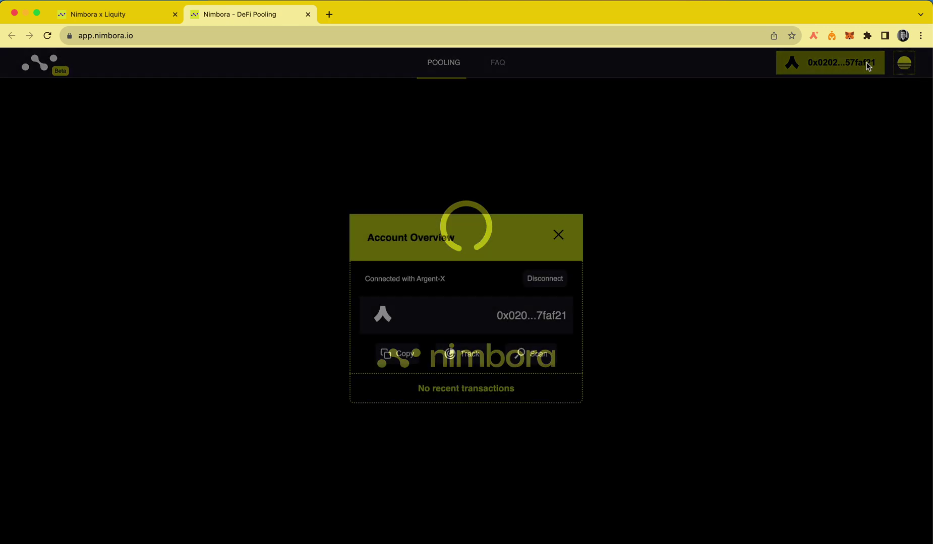
left_click(550, 279)
left_click(558, 228)
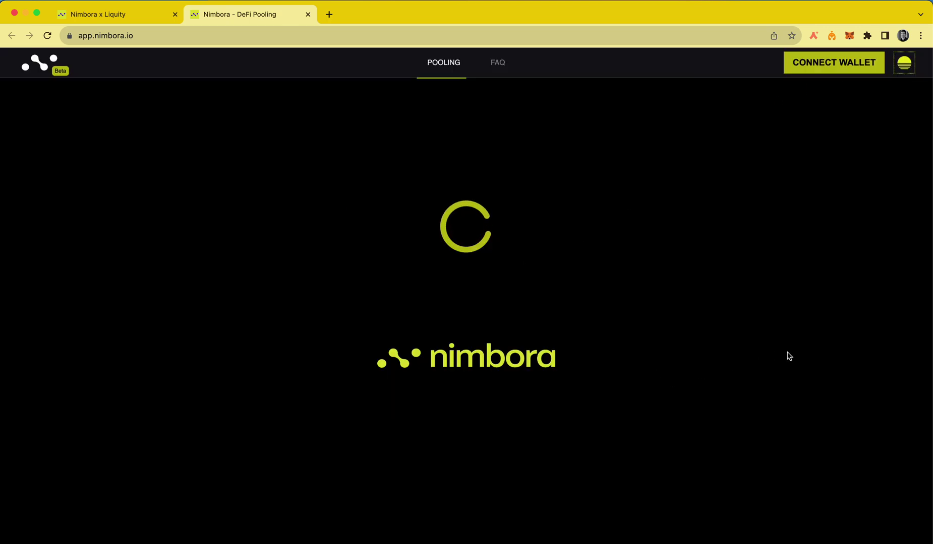
Reconnect Nimbora with the Argent-X wallet, then start a new browser tab
left_click(830, 65)
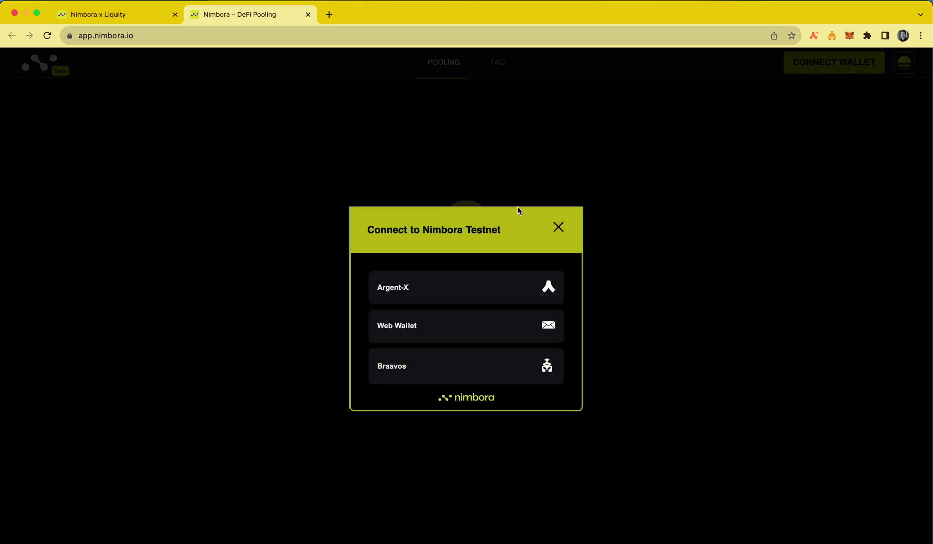
left_click(423, 289)
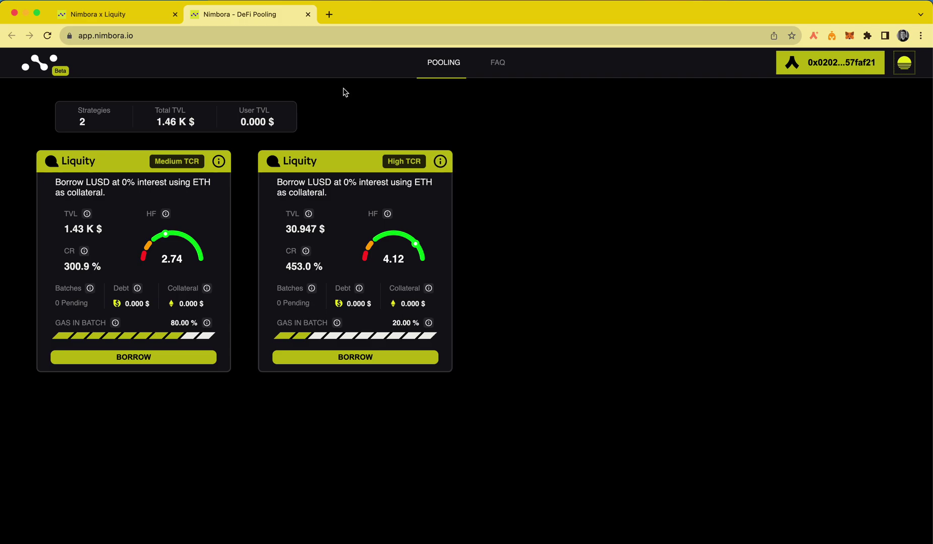
left_click(329, 14)
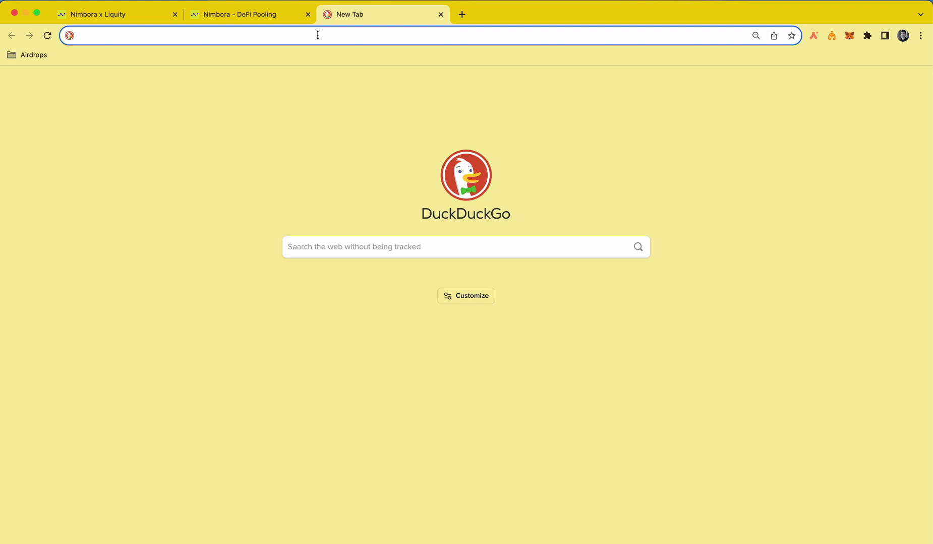
Load starkgate.starknet.io in the new tab and dismiss the finished-transfer notice
type("starkga")
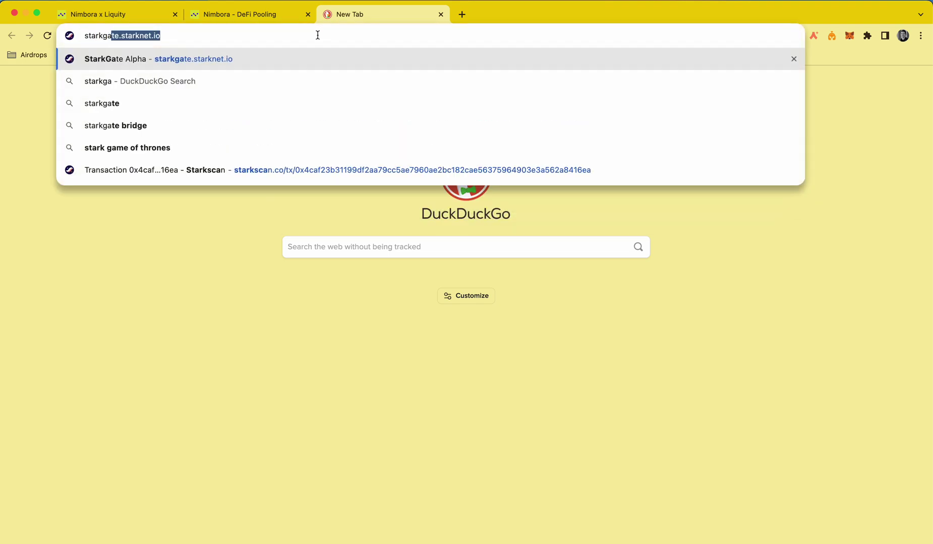
key("Return")
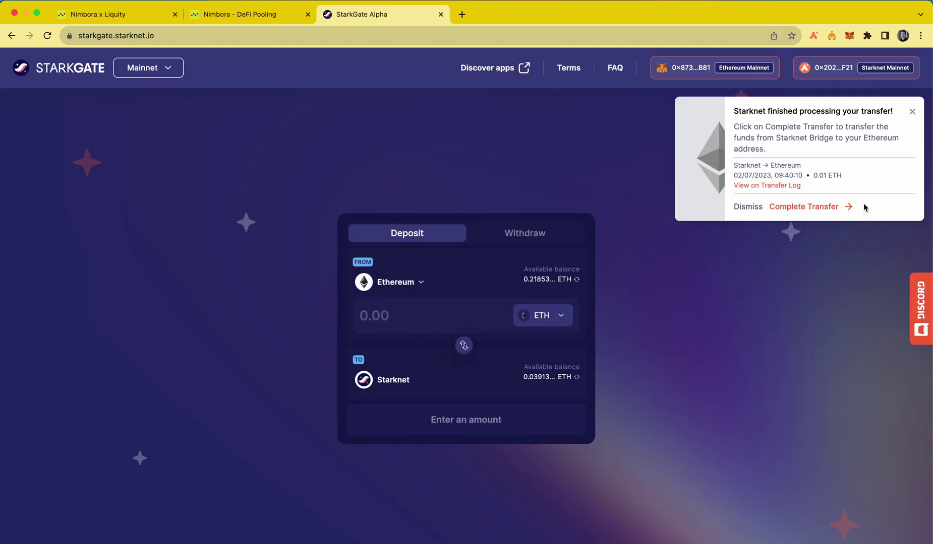
left_click(913, 113)
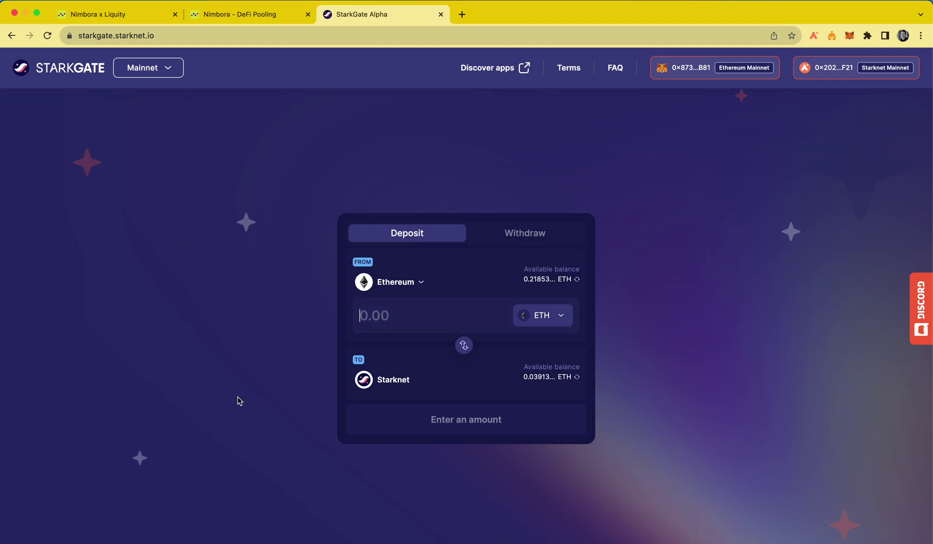
Close the StarkGate tab and start a borrow on the Medium TCR Liquity strategy
left_click(441, 15)
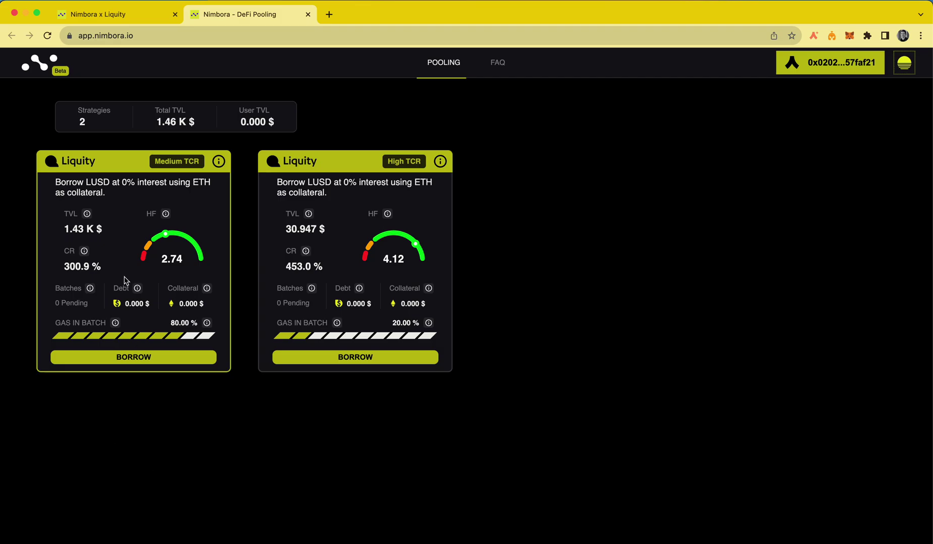
left_click(99, 358)
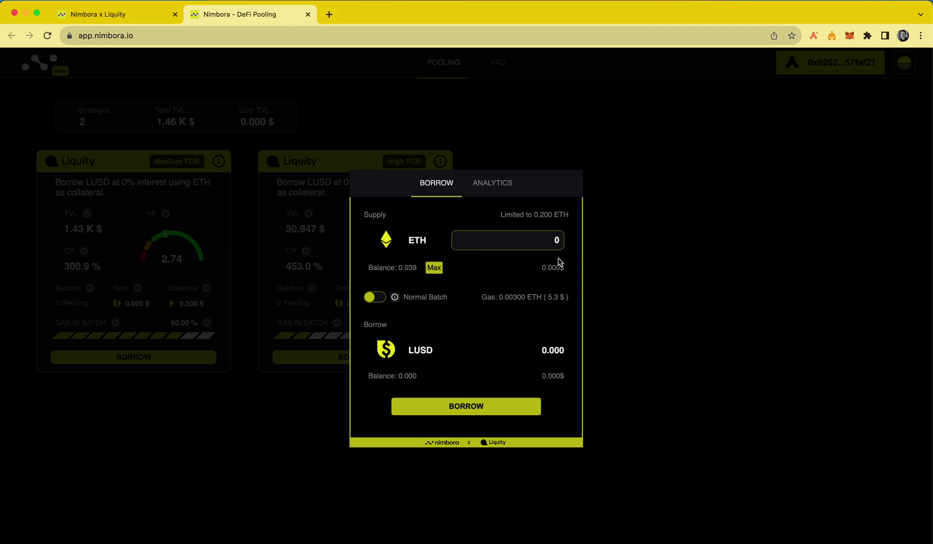
Enter 0.02 ETH as the collateral to supply
type(".01")
key("BackSpace")
type("2")
Try Fast Batch, settle on Normal Batch, and submit the 0.02 ETH borrow for 11.757 LUSD
left_click(375, 297)
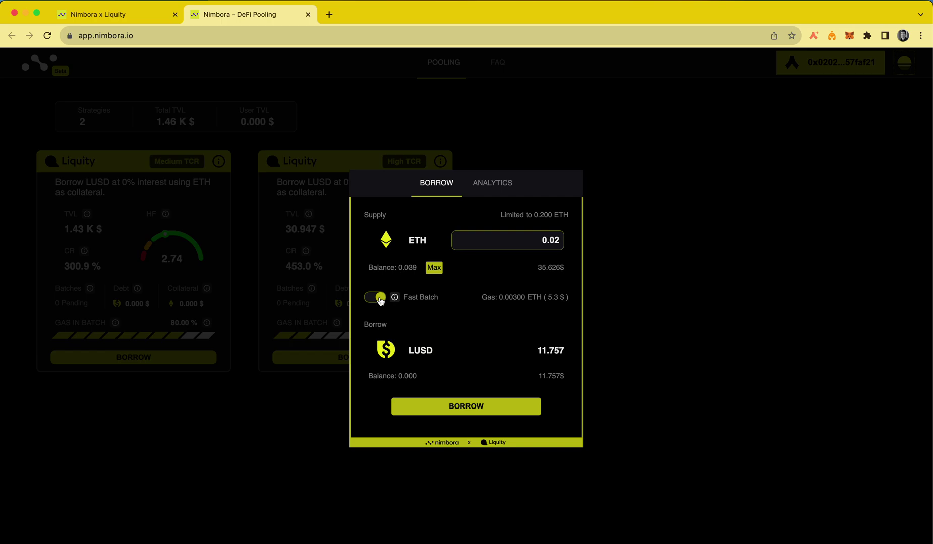
left_click(380, 298)
left_click(381, 300)
left_click(370, 301)
left_click(459, 411)
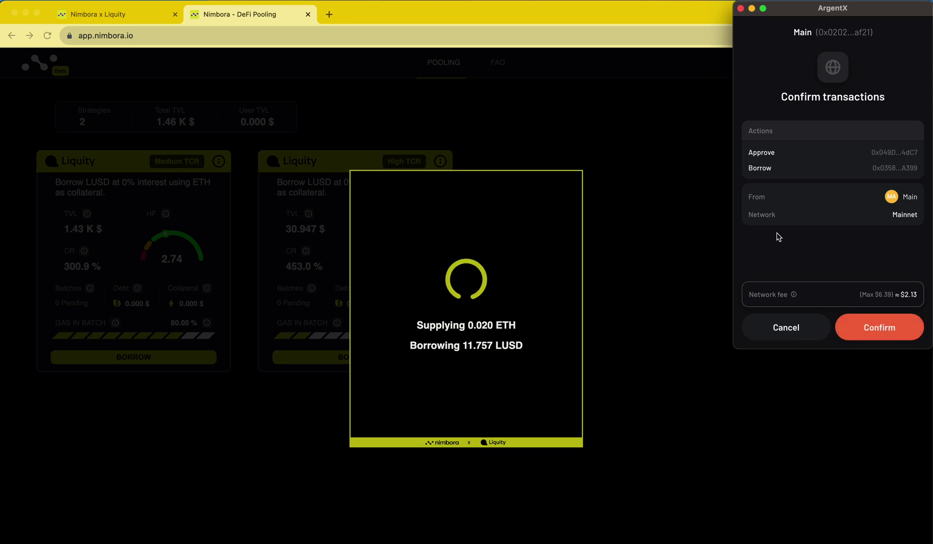
Confirm the 0.020 ETH supply and 11.757 LUSD borrow transaction in Argent X
left_click(875, 332)
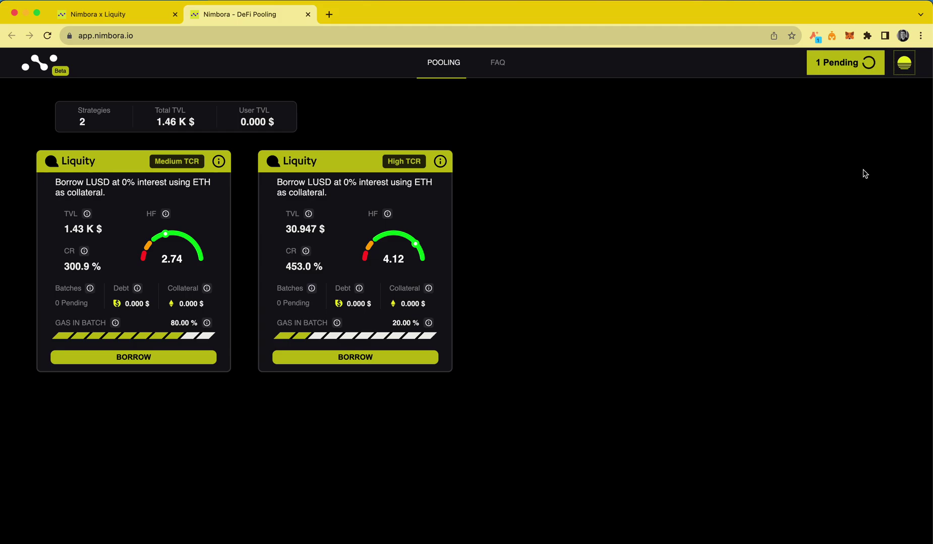
Check the pending 0.020 borrow in Account Overview, then view the strategy's Analytics and Borrow tabs
left_click(851, 68)
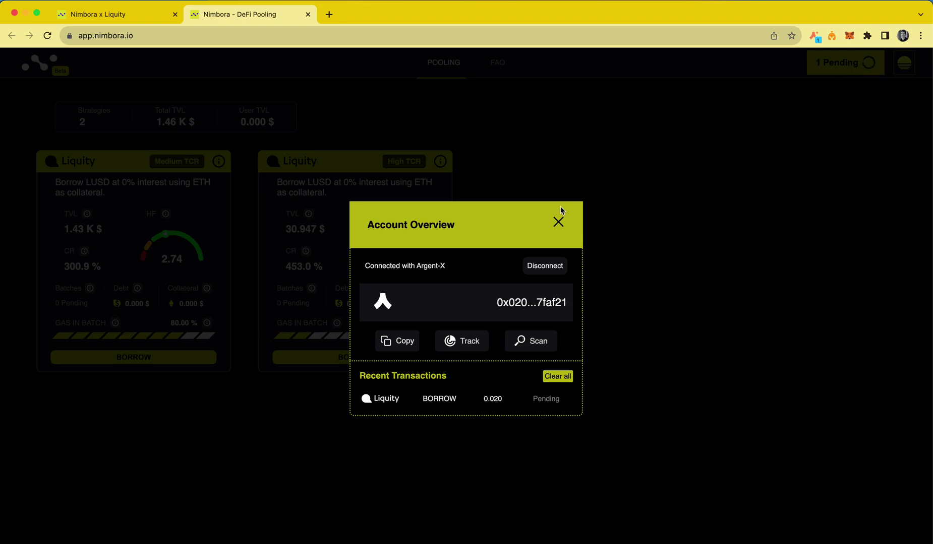
left_click(559, 223)
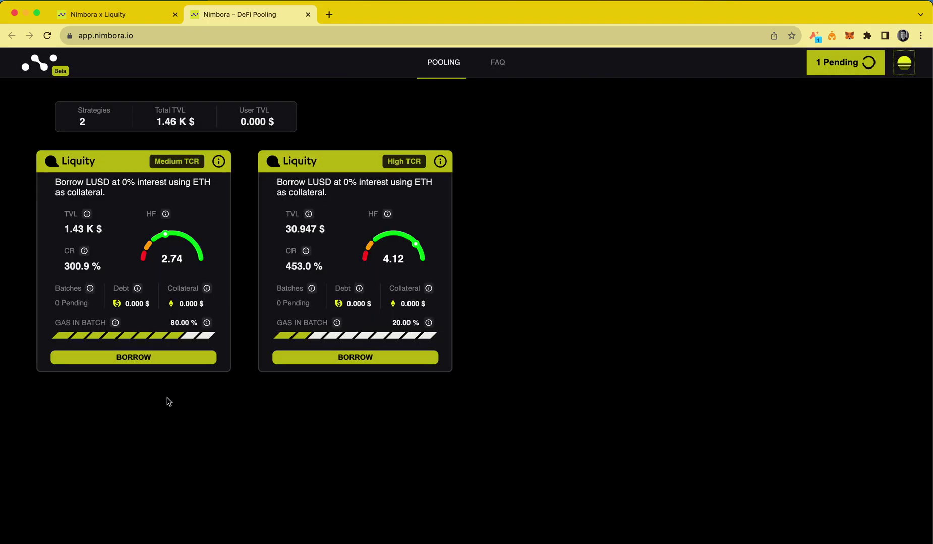
left_click(140, 303)
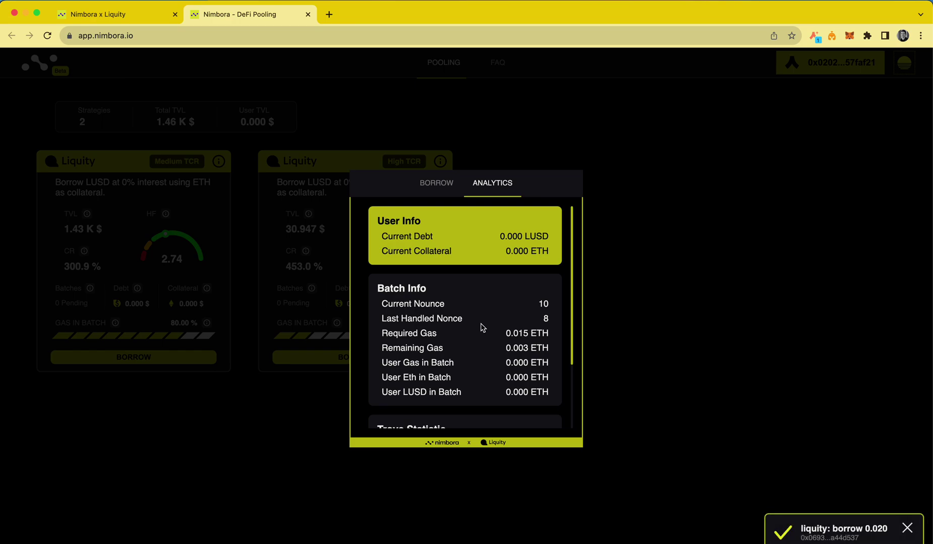
left_click(437, 185)
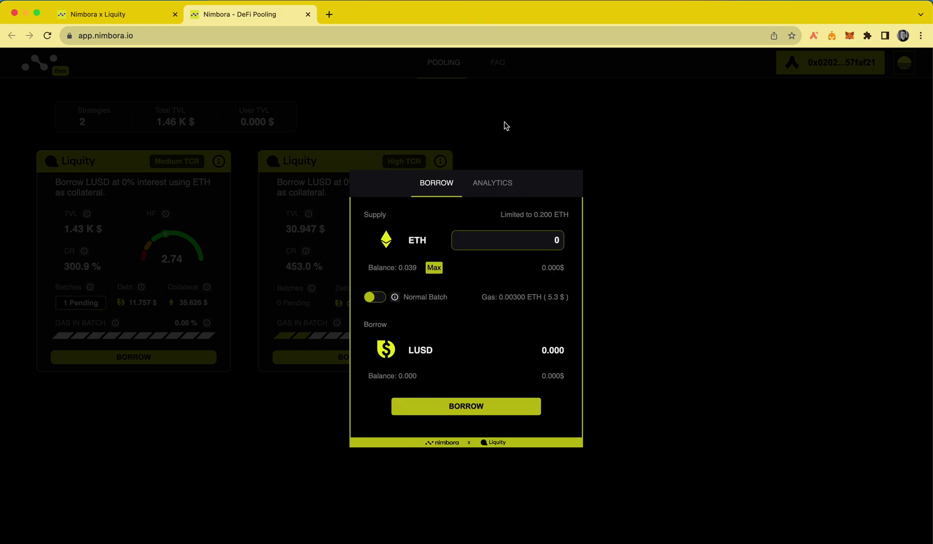
Close the borrow panel and open Argent X to see the remaining 0.0148 ETH balance
left_click(504, 126)
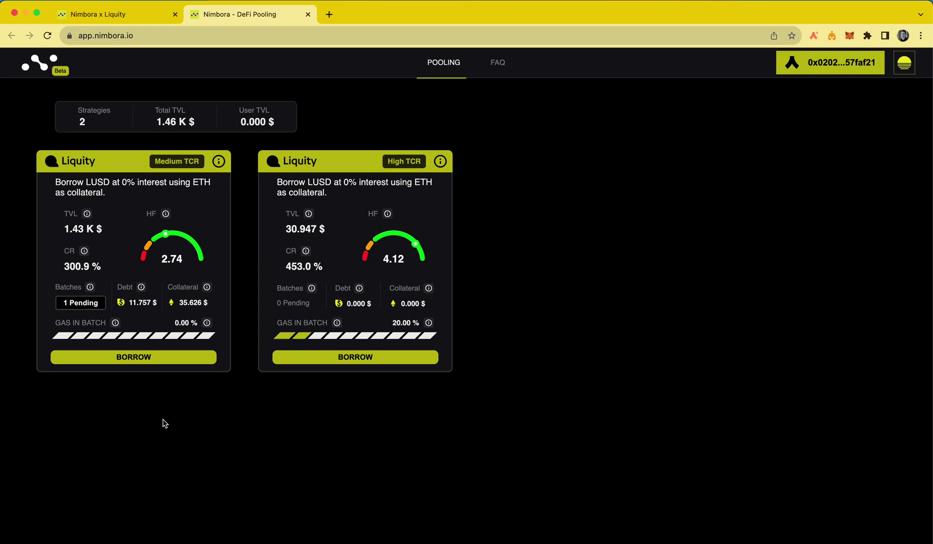
left_click(813, 35)
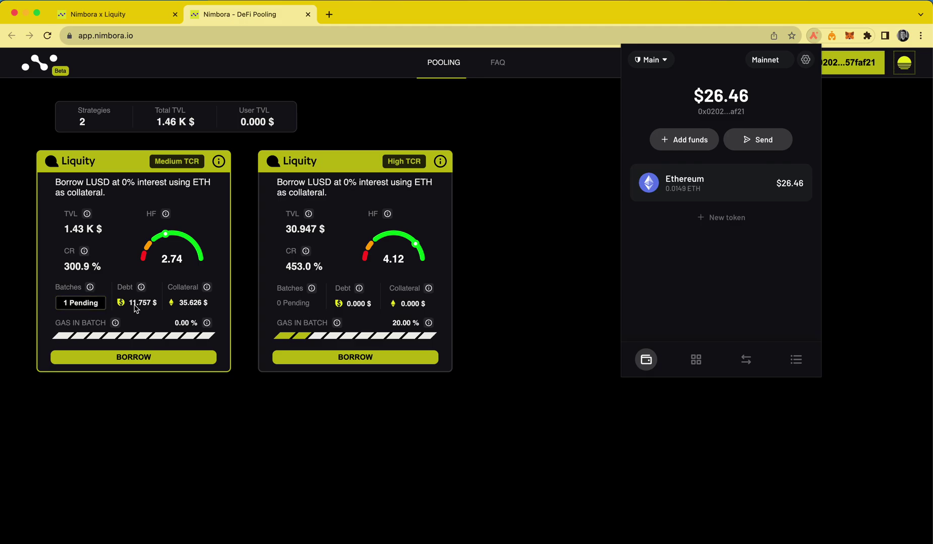
Close Argent X, glance at the FAQ and Nimbora x Liquity pages, and return to pooling
left_click(531, 273)
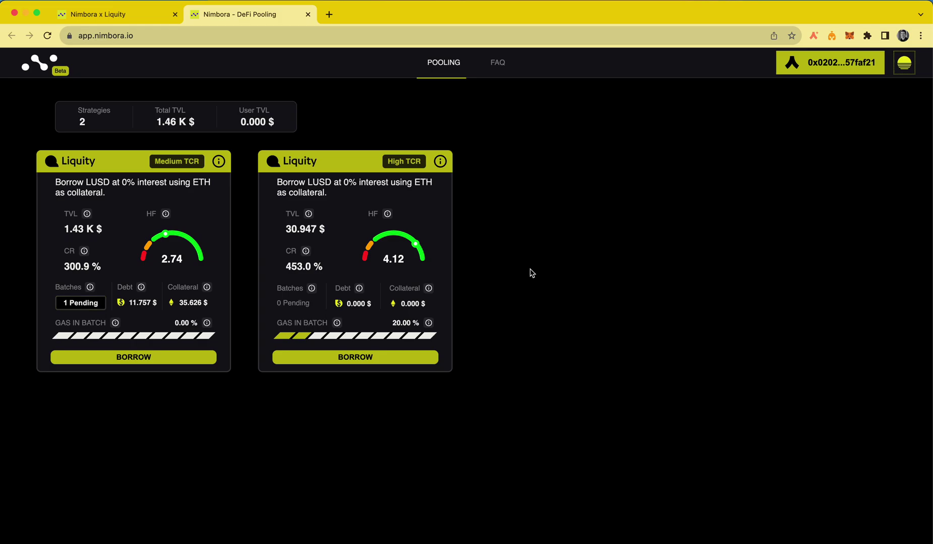
left_click(498, 64)
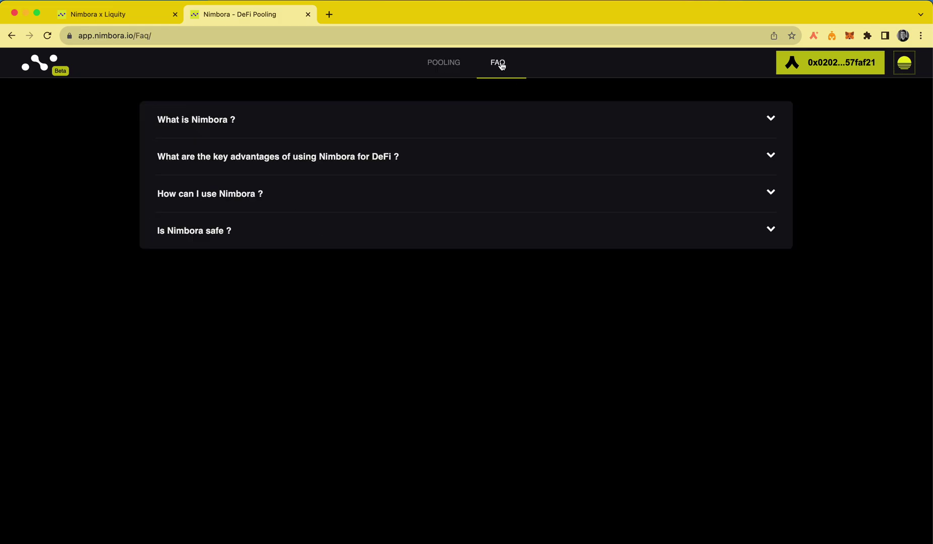
left_click(448, 64)
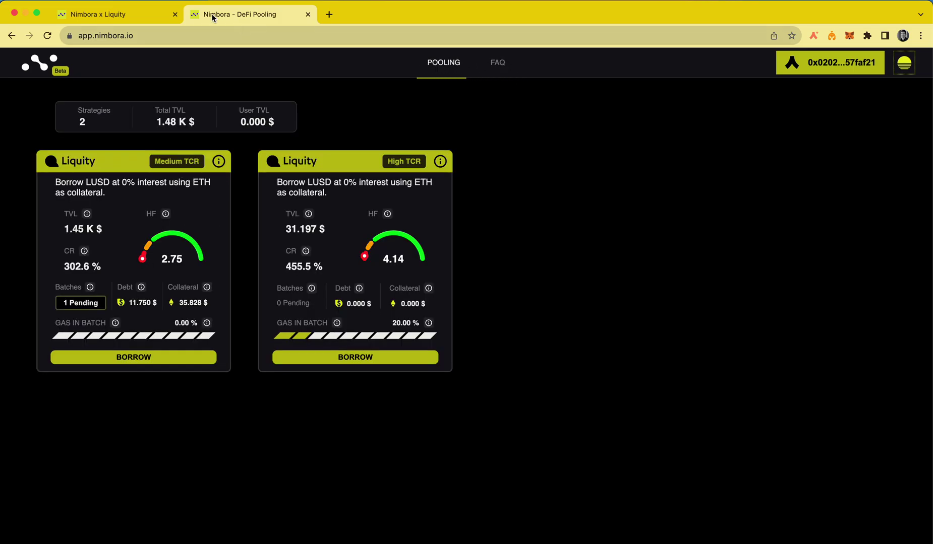
left_click(132, 9)
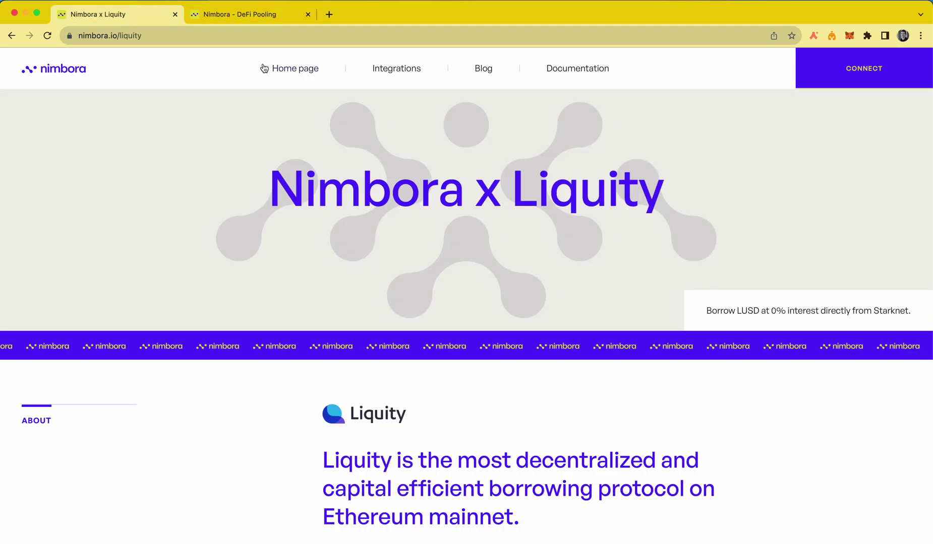
left_click(245, 10)
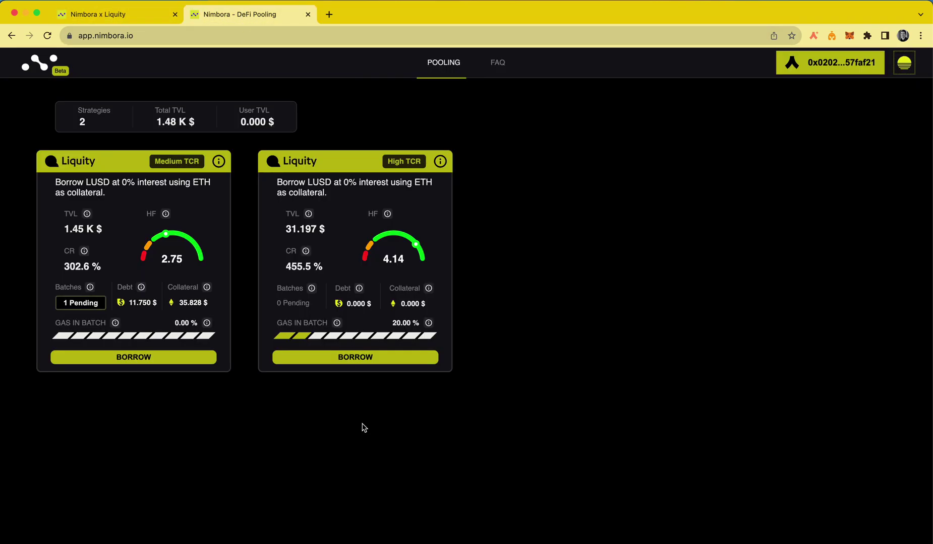